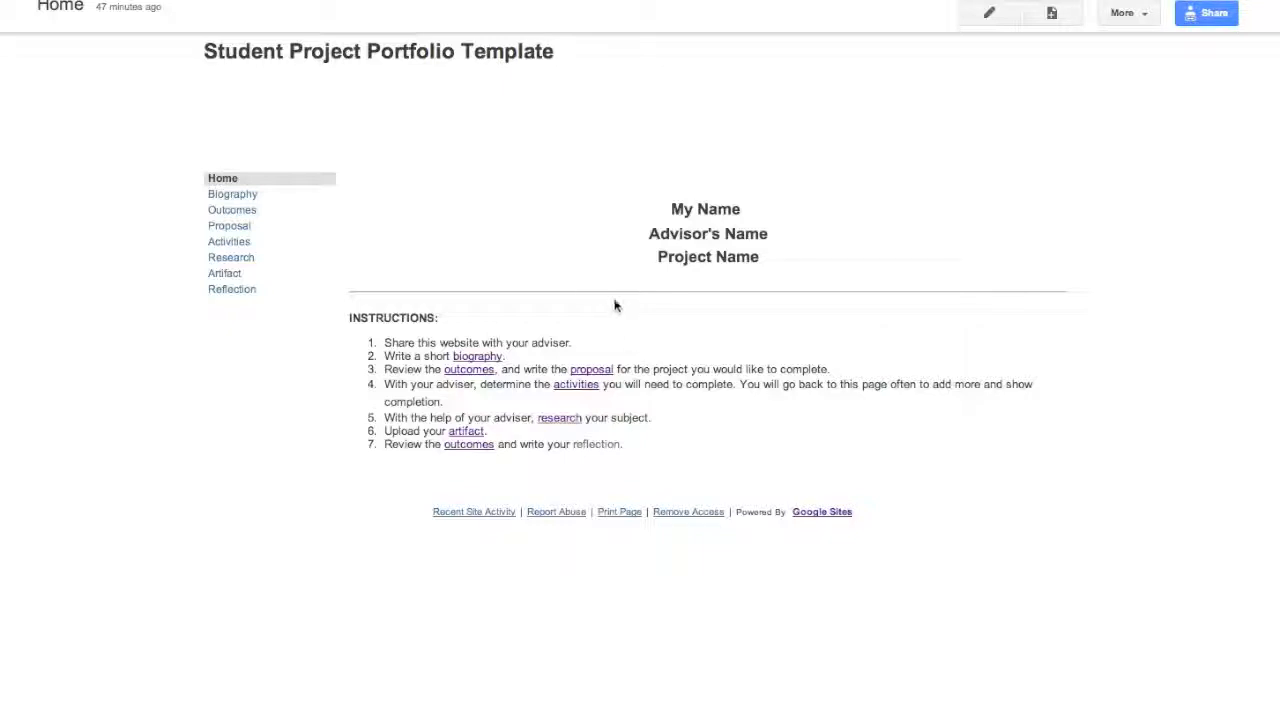
# Step: Open the Home page for editing, examine its available page layouts, and save it without changing the layout
pyautogui.click(990, 14)
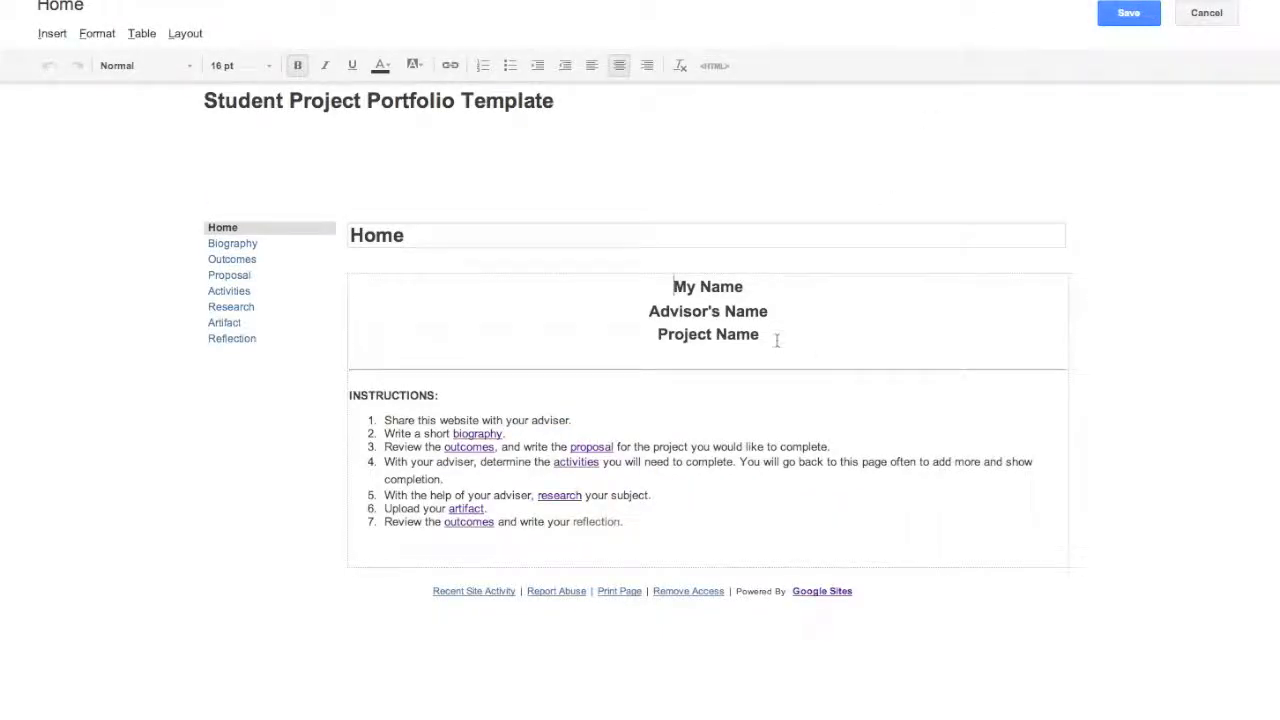
pyautogui.click(626, 431)
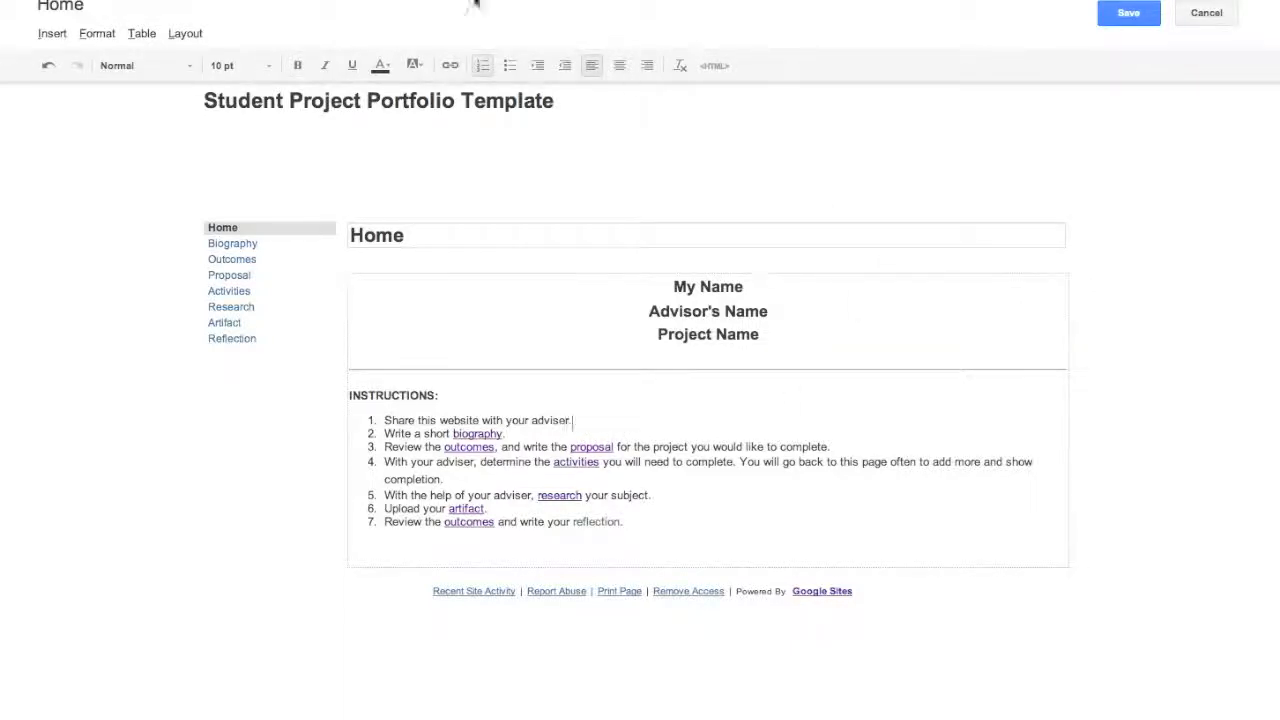
pyautogui.click(186, 36)
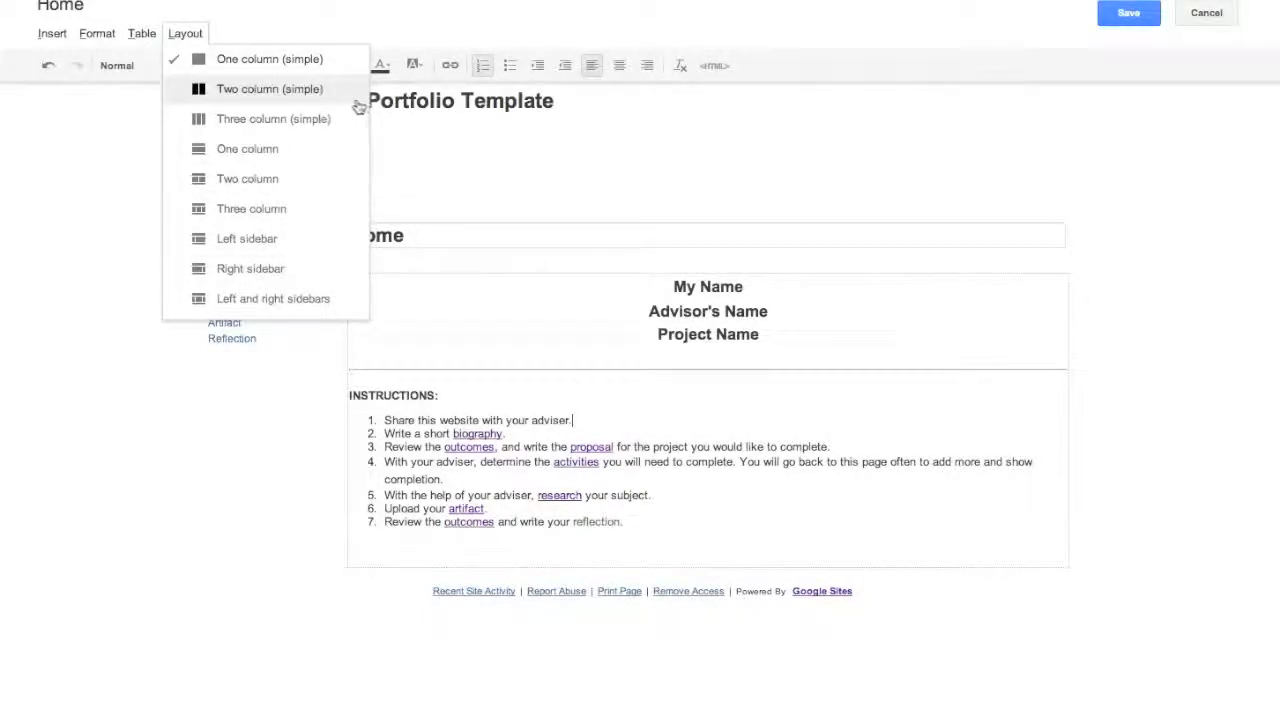
pyautogui.click(487, 86)
pyautogui.click(1129, 14)
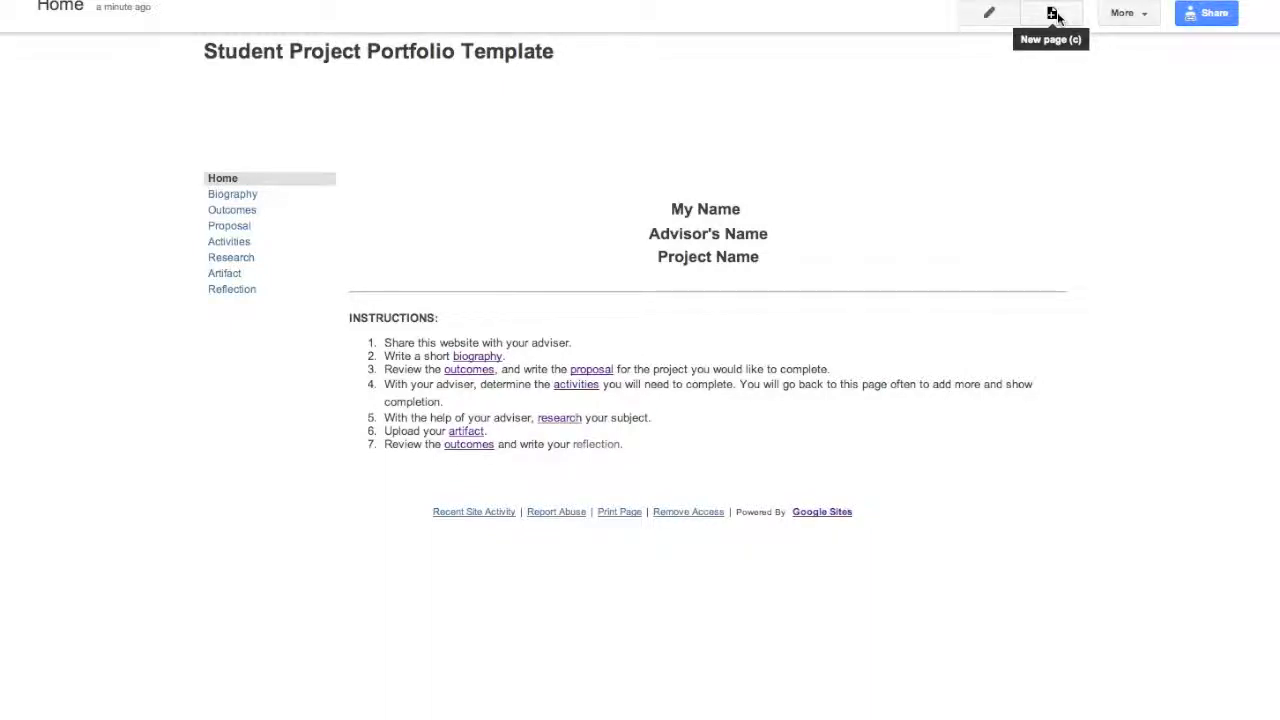
# Step: Explore the new-page form's template choices and location options, selecting placement under Home, and cancel the page creation
pyautogui.click(1056, 15)
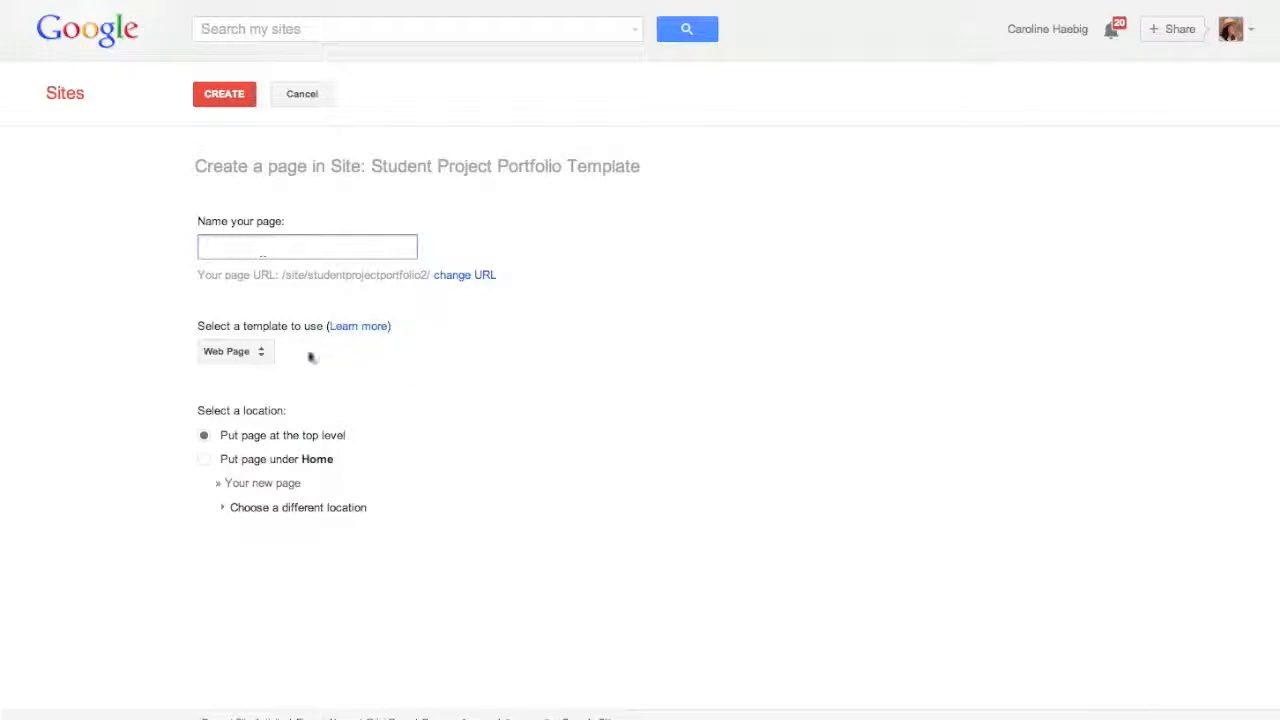
pyautogui.click(265, 359)
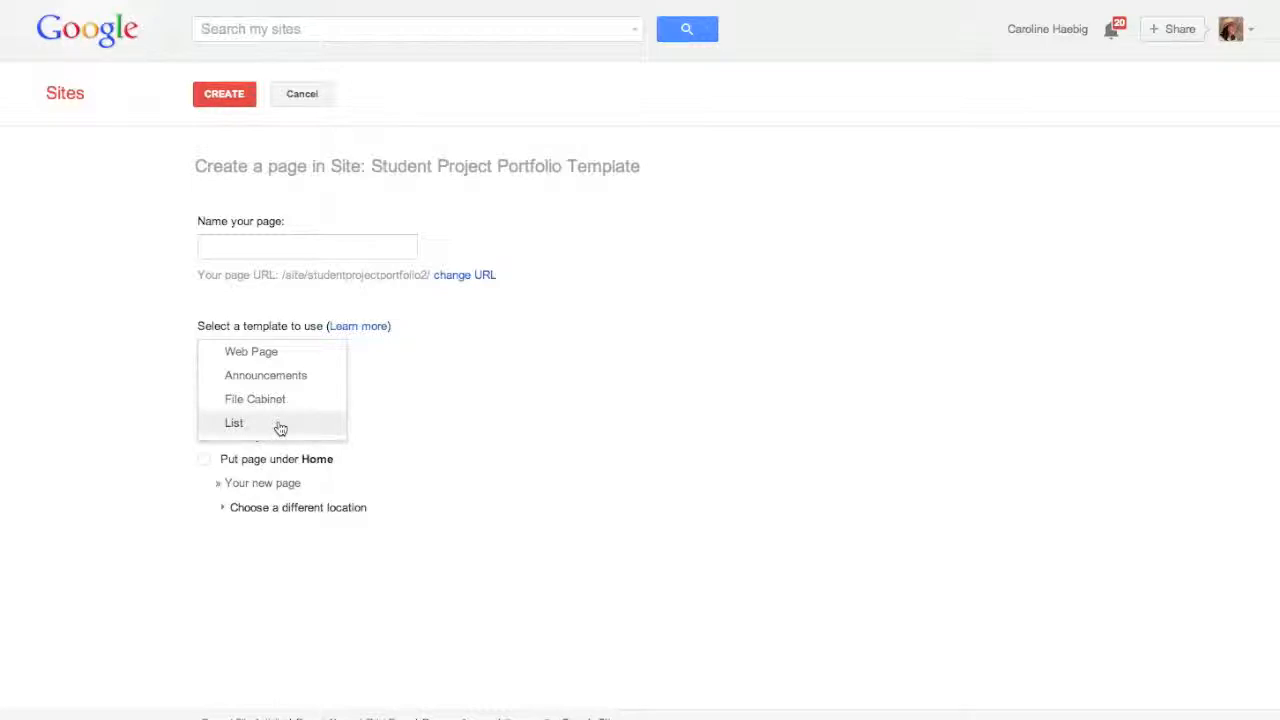
pyautogui.click(531, 377)
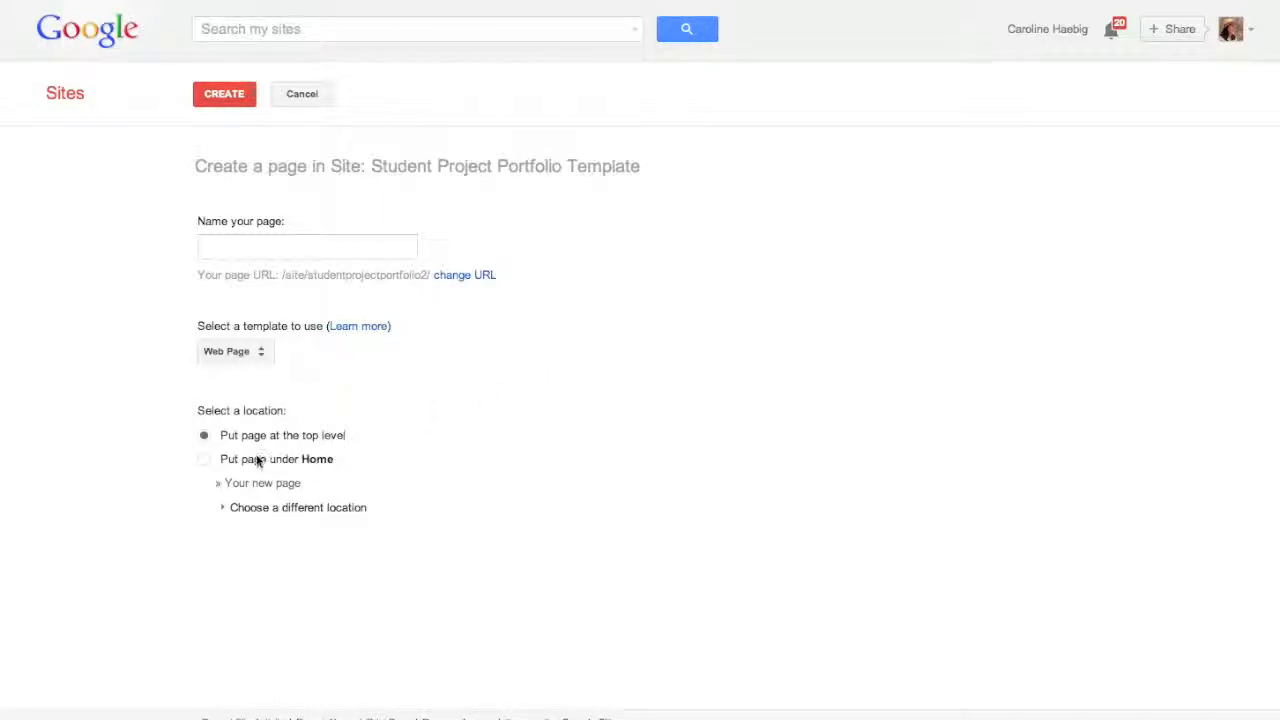
pyautogui.click(205, 463)
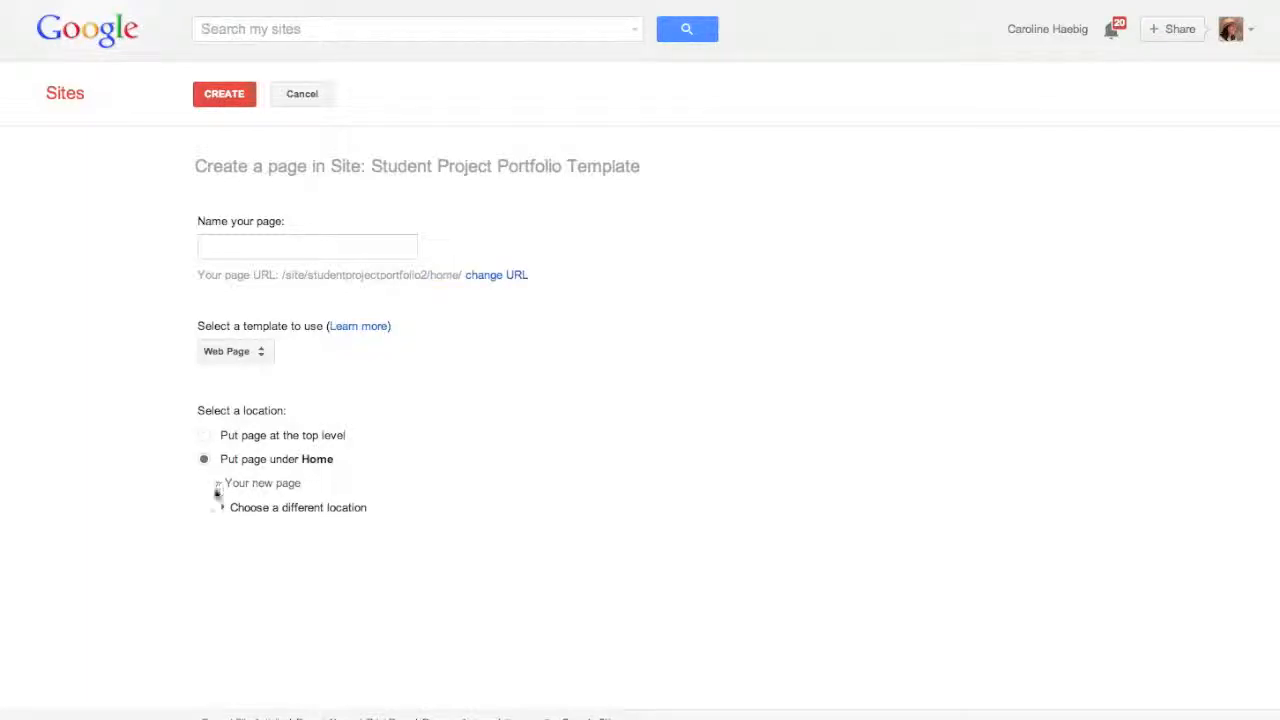
pyautogui.click(224, 508)
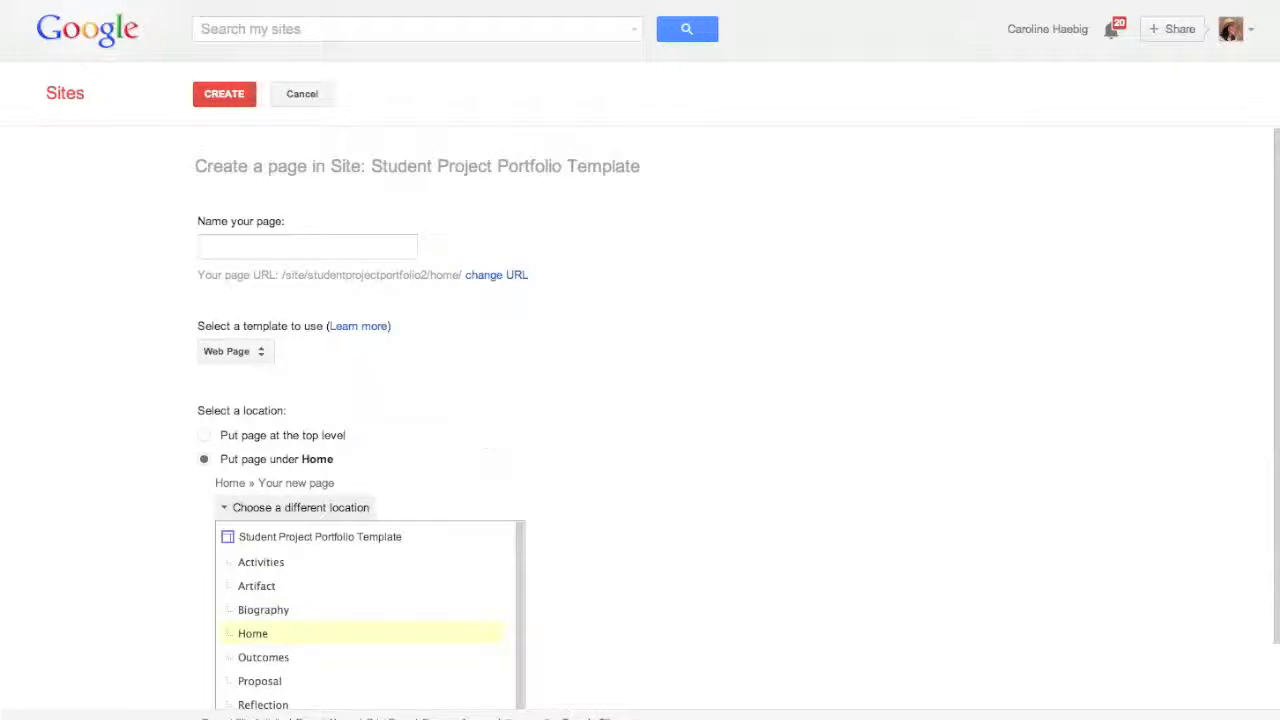
pyautogui.click(301, 94)
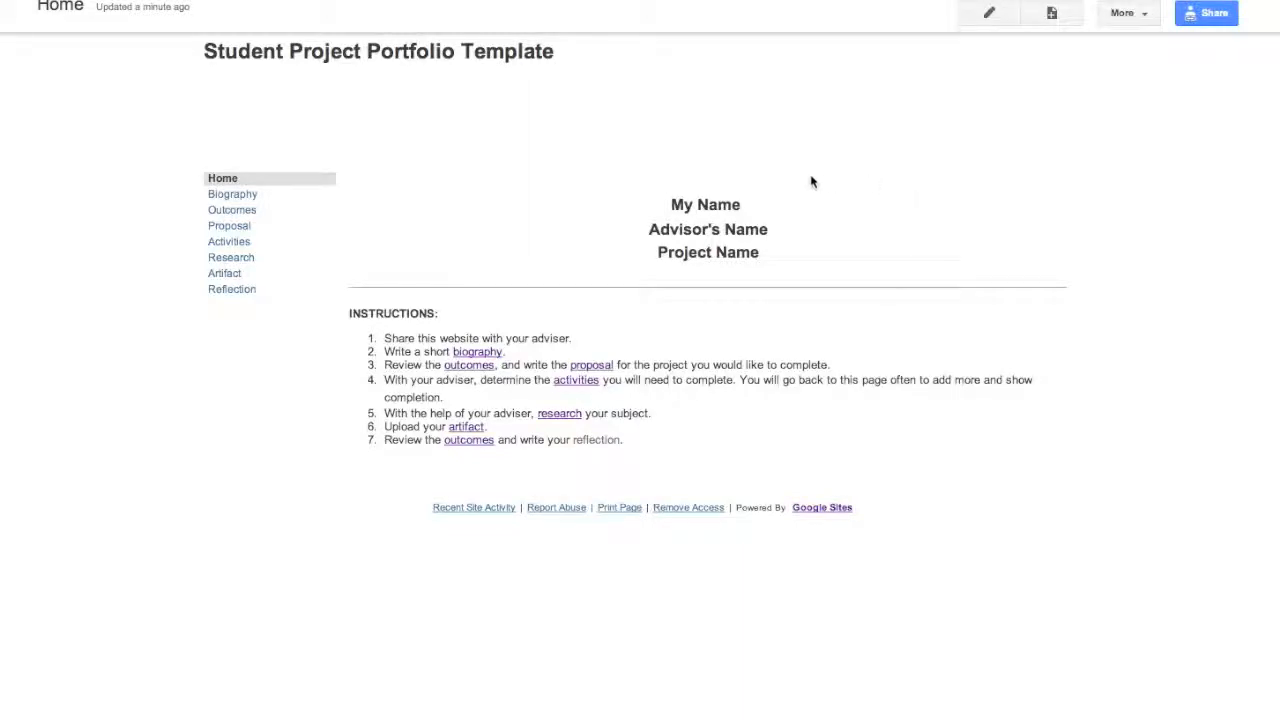
# Step: Open the Outcomes page for editing and look at the local file picker for attachments without choosing a file
pyautogui.click(244, 215)
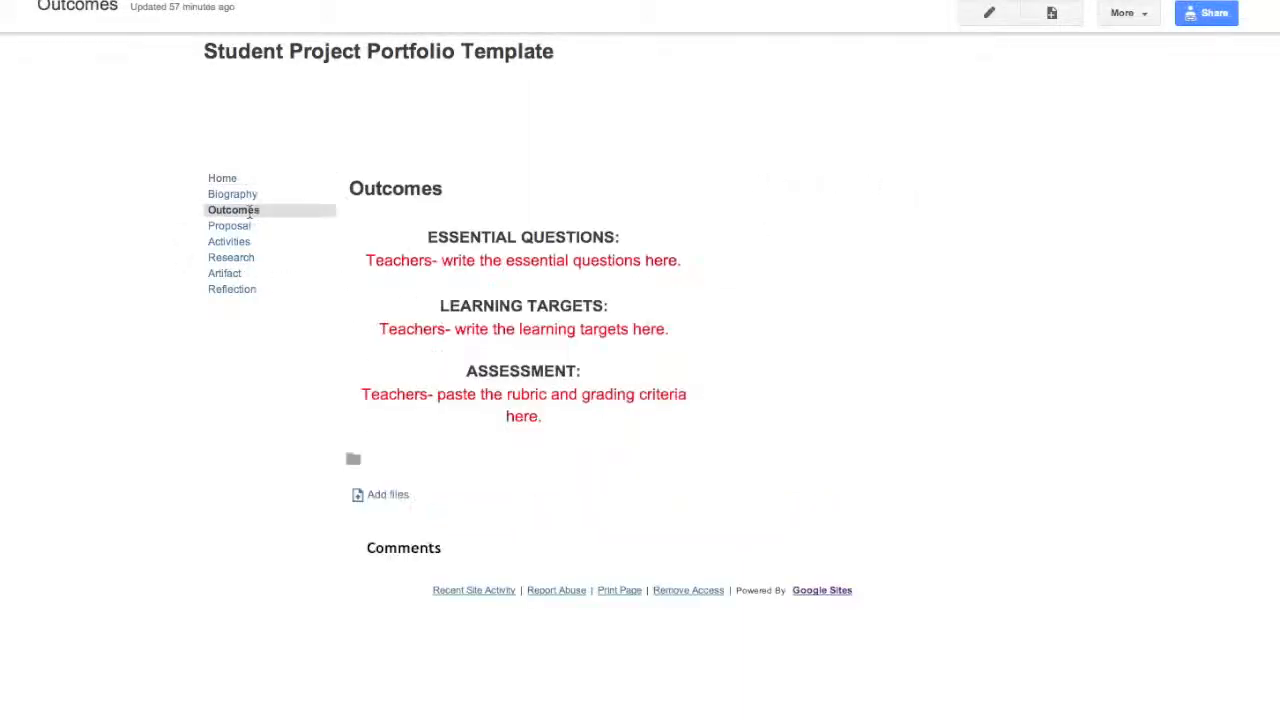
pyautogui.click(990, 15)
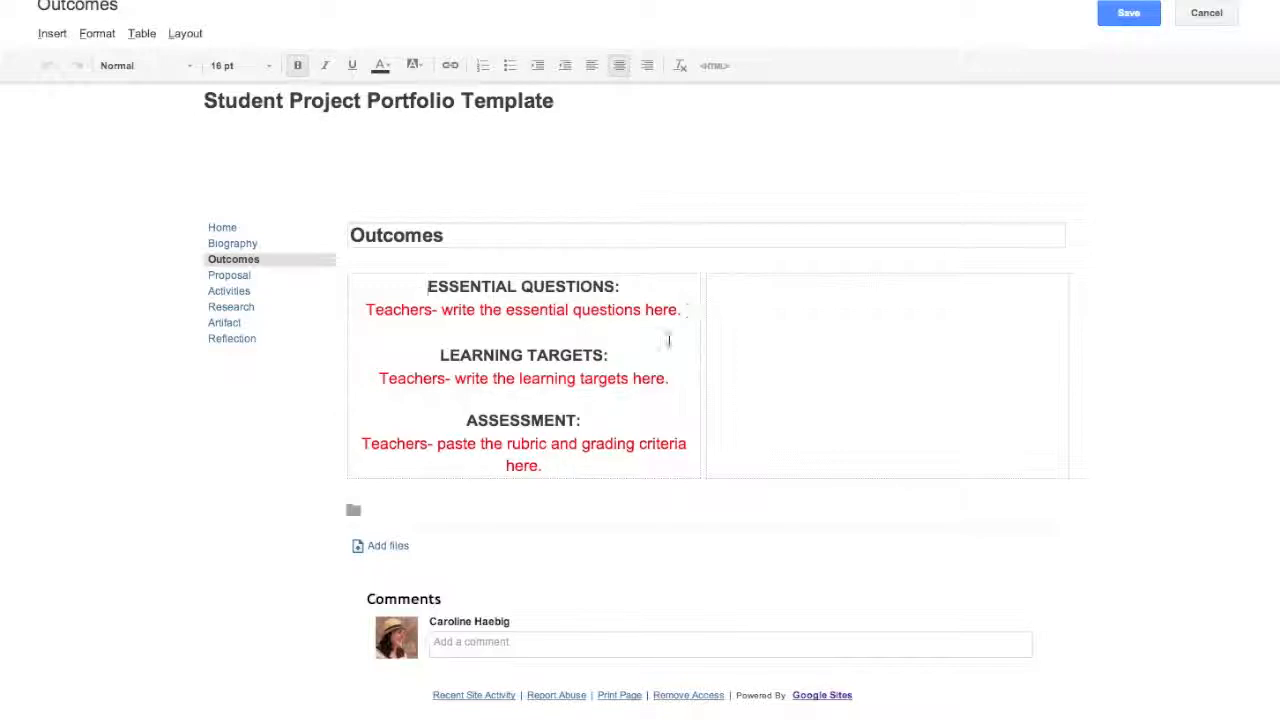
pyautogui.click(563, 472)
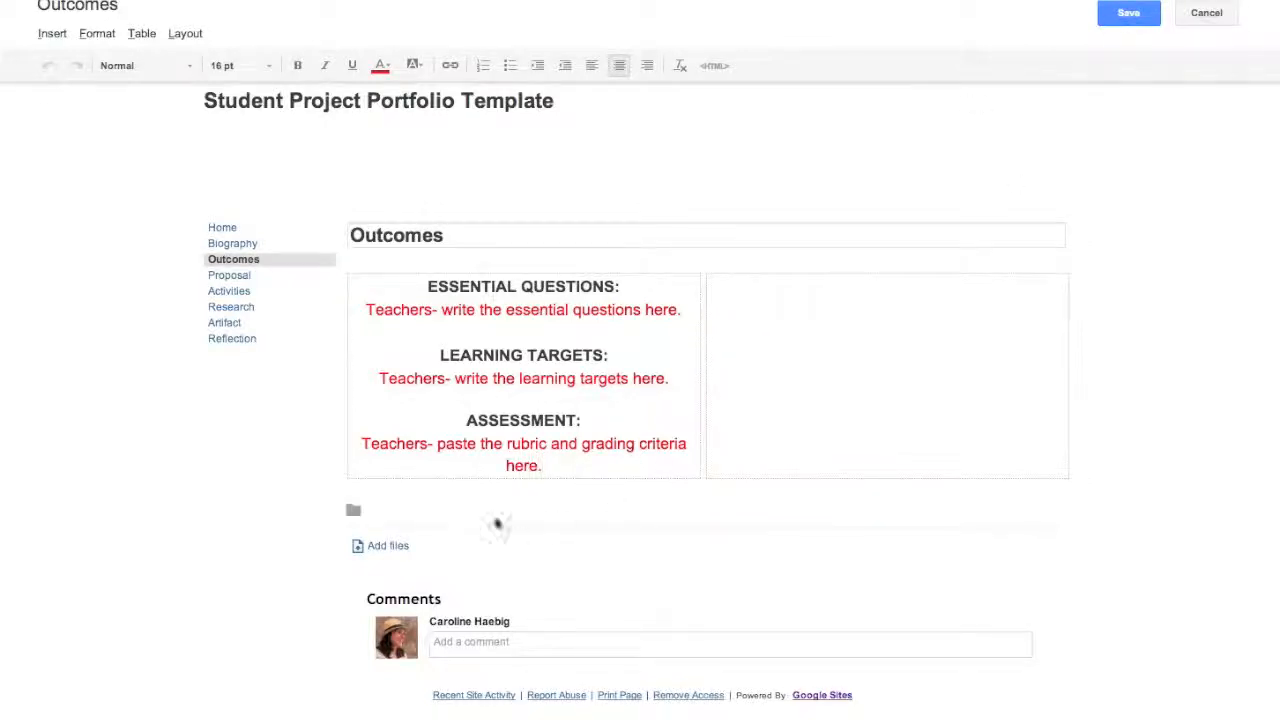
pyautogui.click(390, 547)
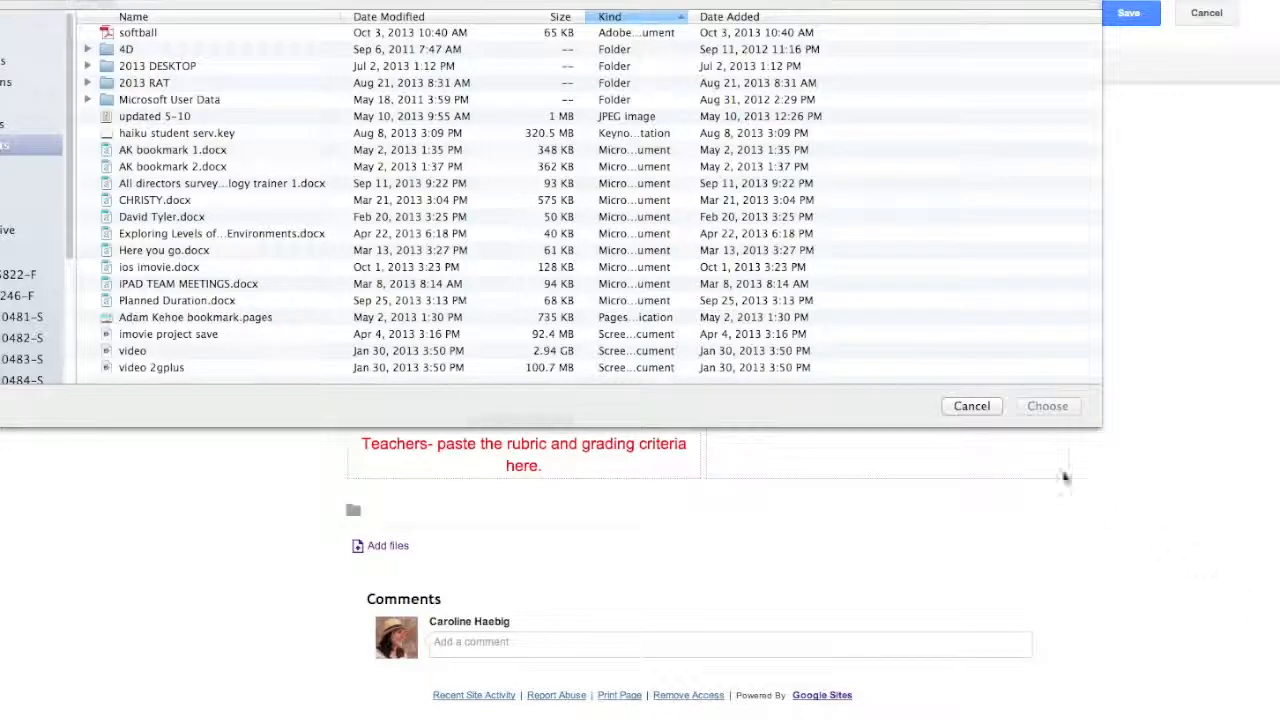
pyautogui.click(978, 406)
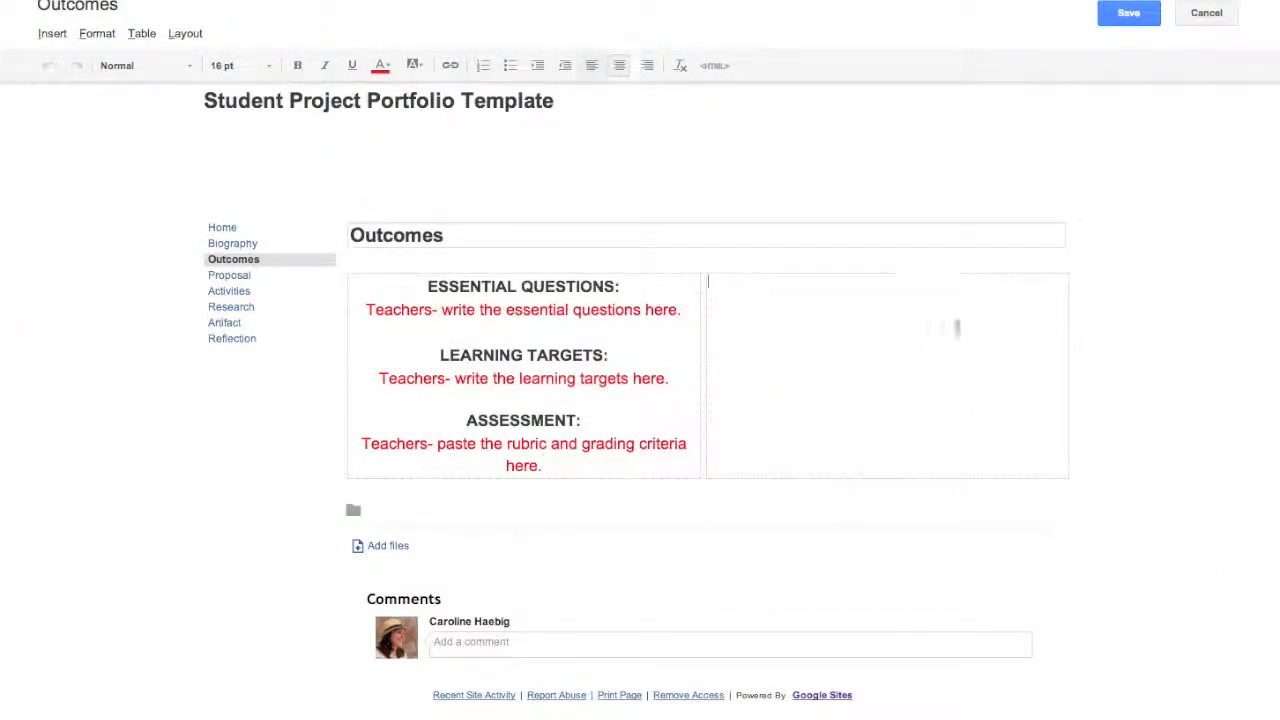
# Step: Try to embed the Drive document "Digital Story Storyboard Template" in the Outcomes page's empty second column, and save the page
pyautogui.click(52, 34)
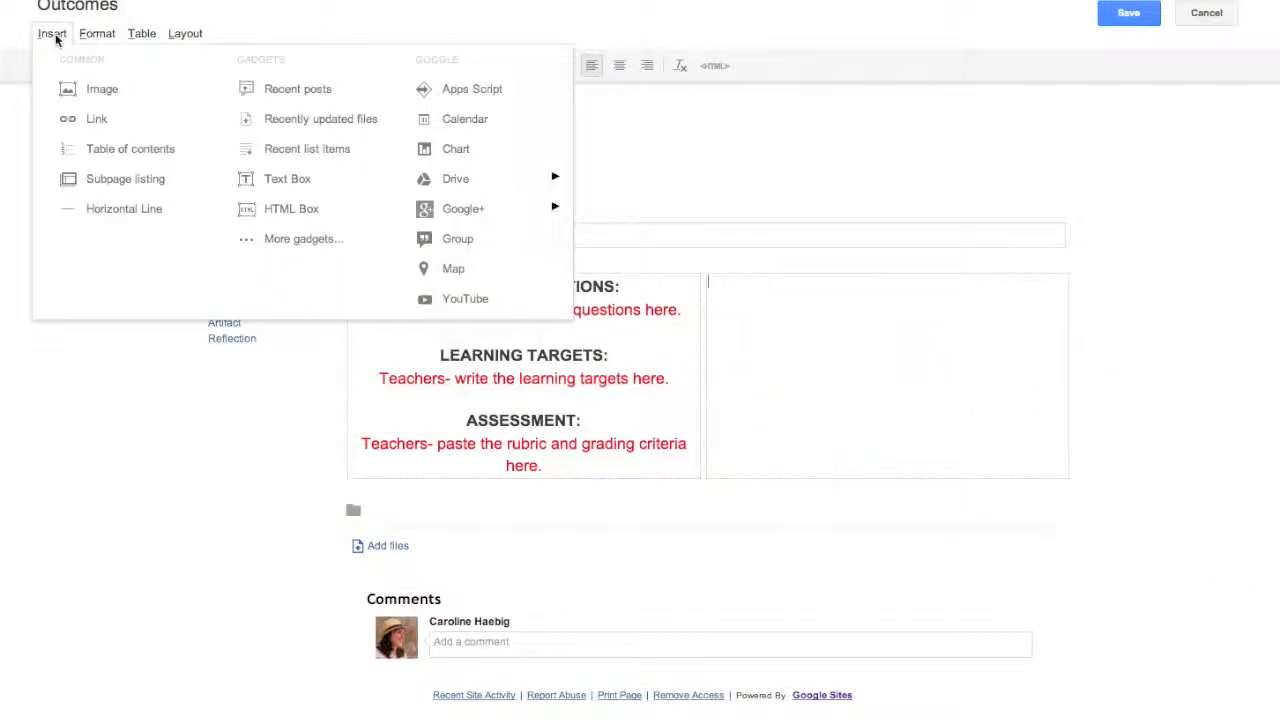
pyautogui.click(434, 162)
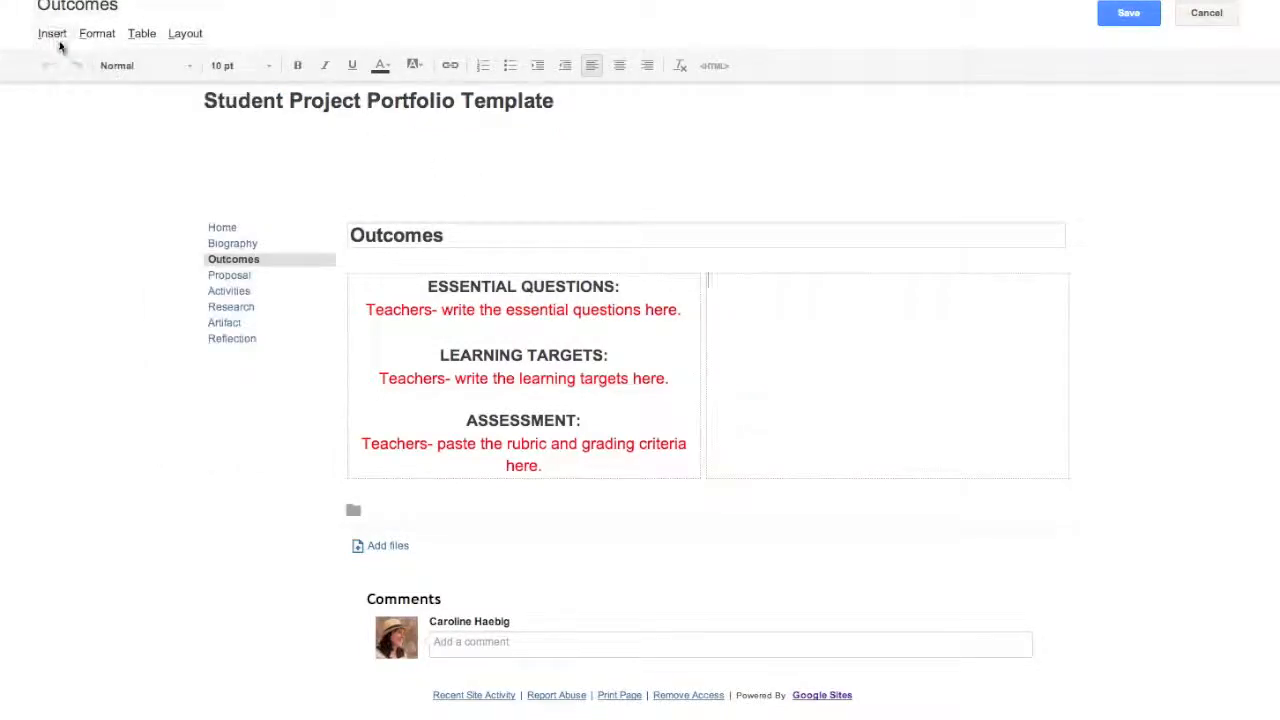
pyautogui.click(52, 36)
pyautogui.moveTo(487, 180)
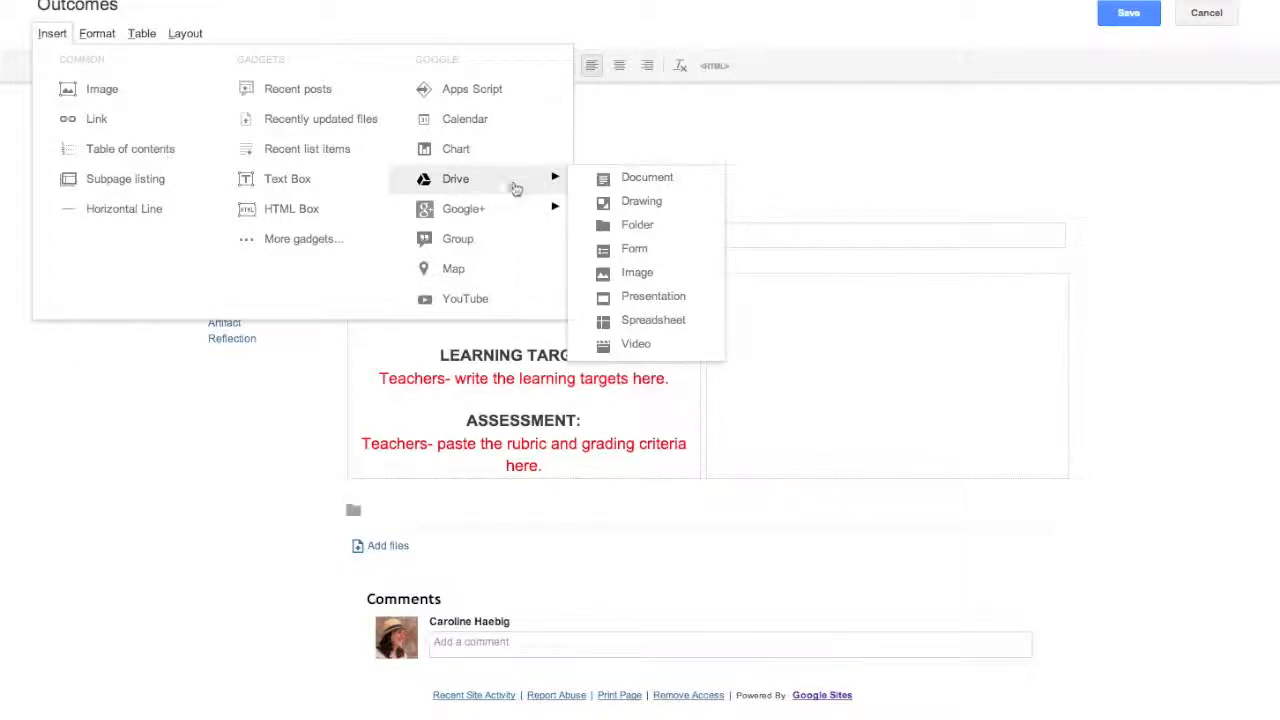
pyautogui.click(650, 182)
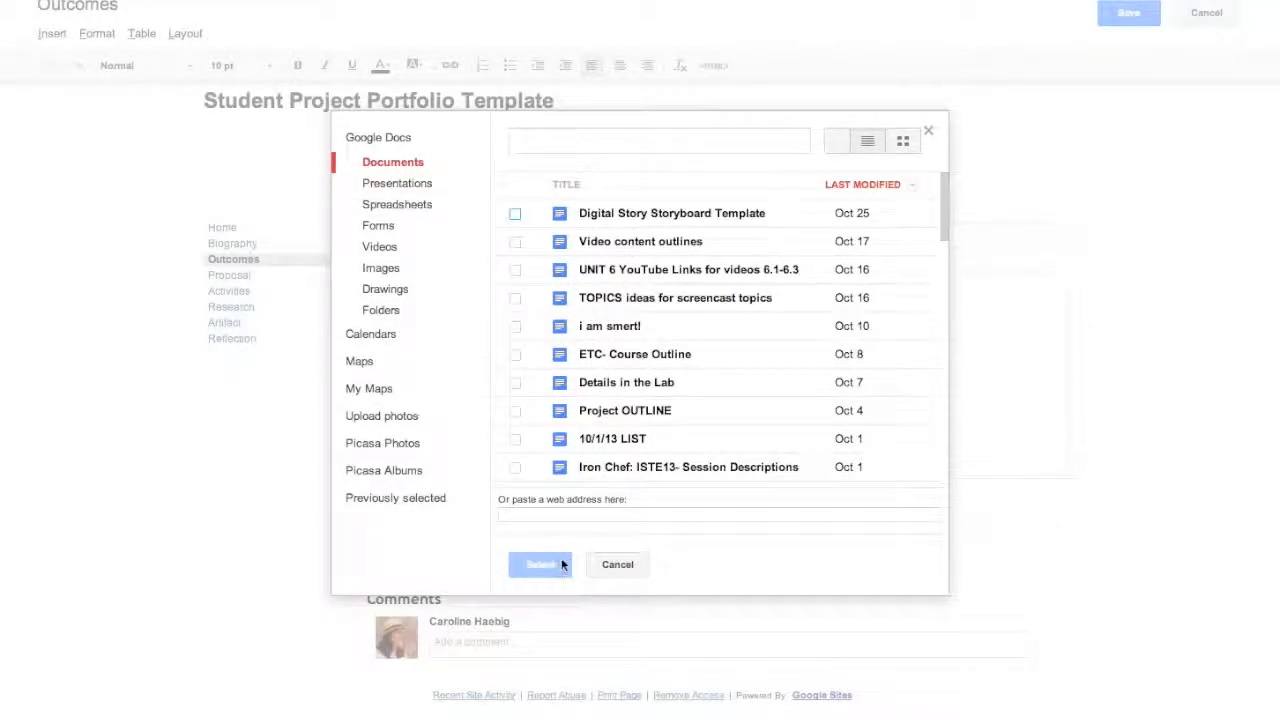
pyautogui.click(515, 213)
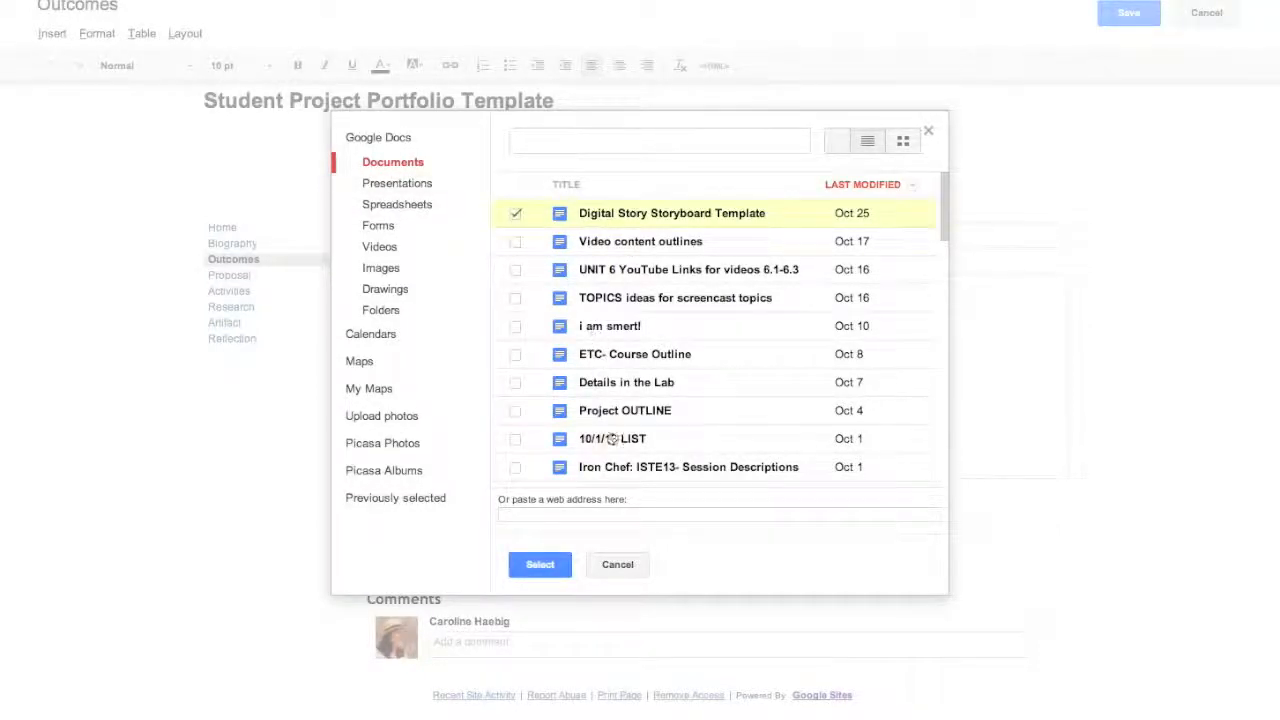
pyautogui.click(550, 566)
pyautogui.click(928, 131)
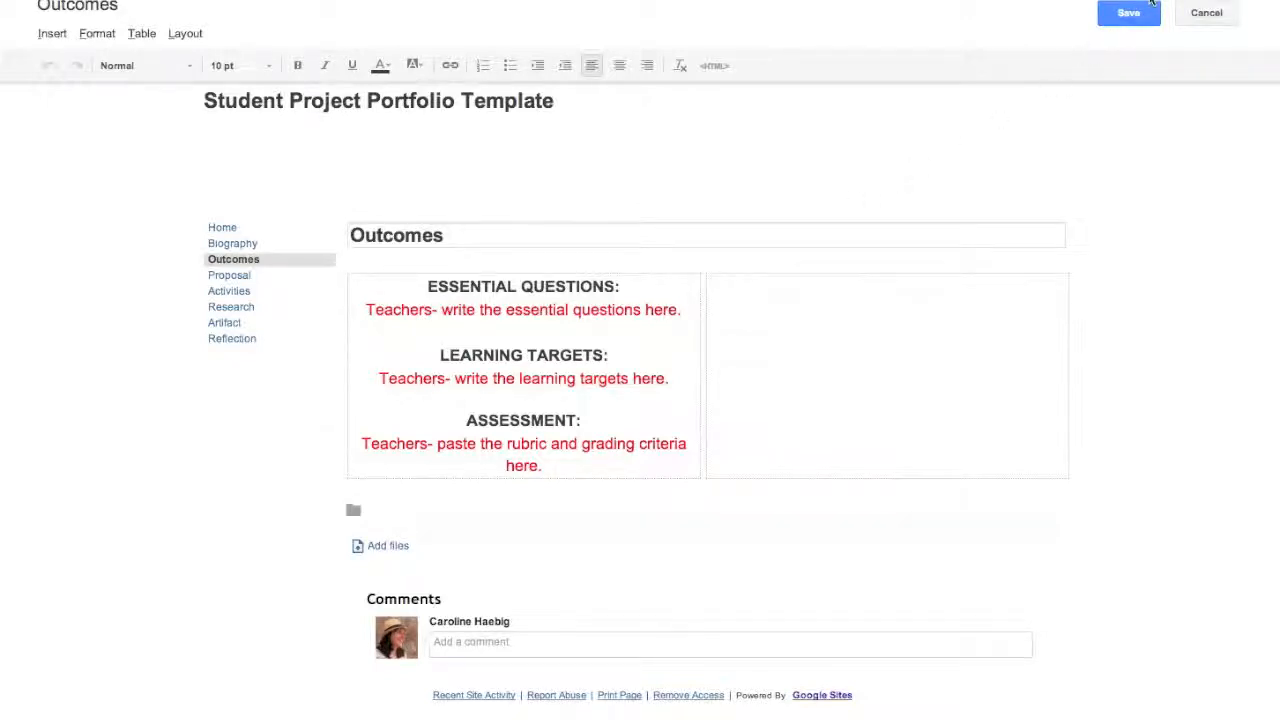
pyautogui.click(1116, 15)
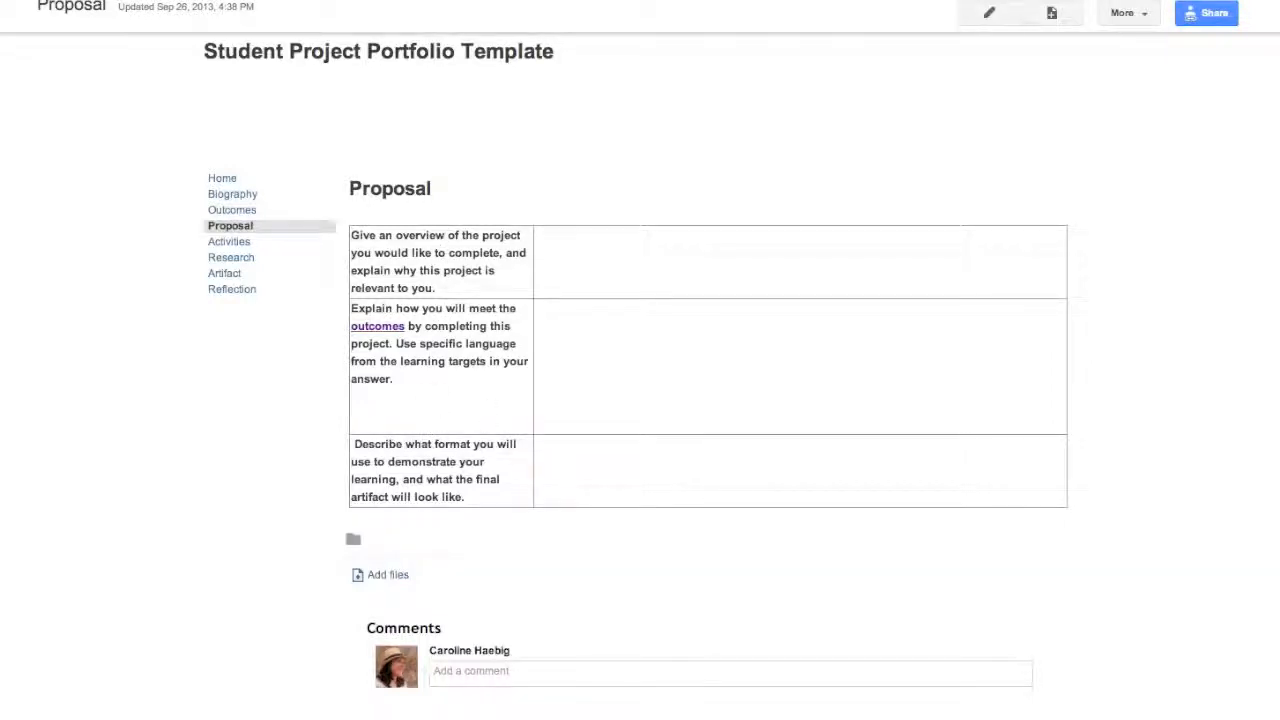
# Step: Open the Proposal page for editing and insert a table row below the final "Describe what format" row
pyautogui.click(988, 13)
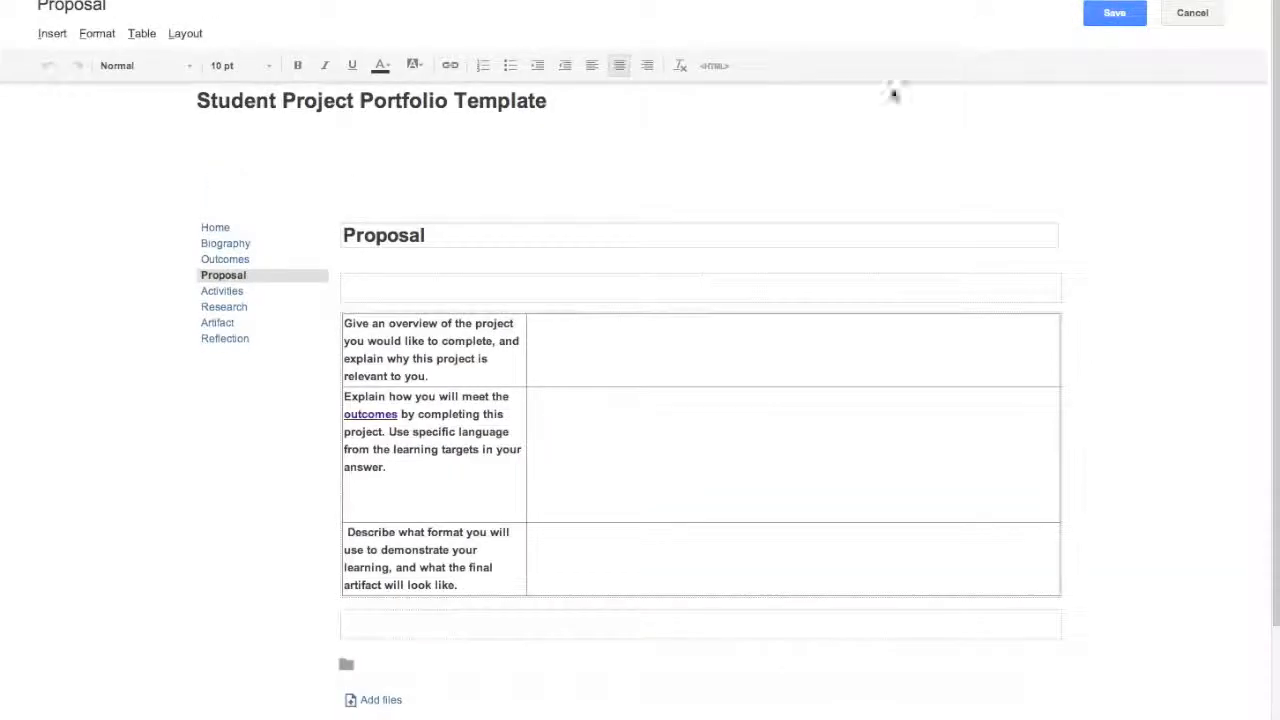
pyautogui.click(546, 549)
pyautogui.click(135, 34)
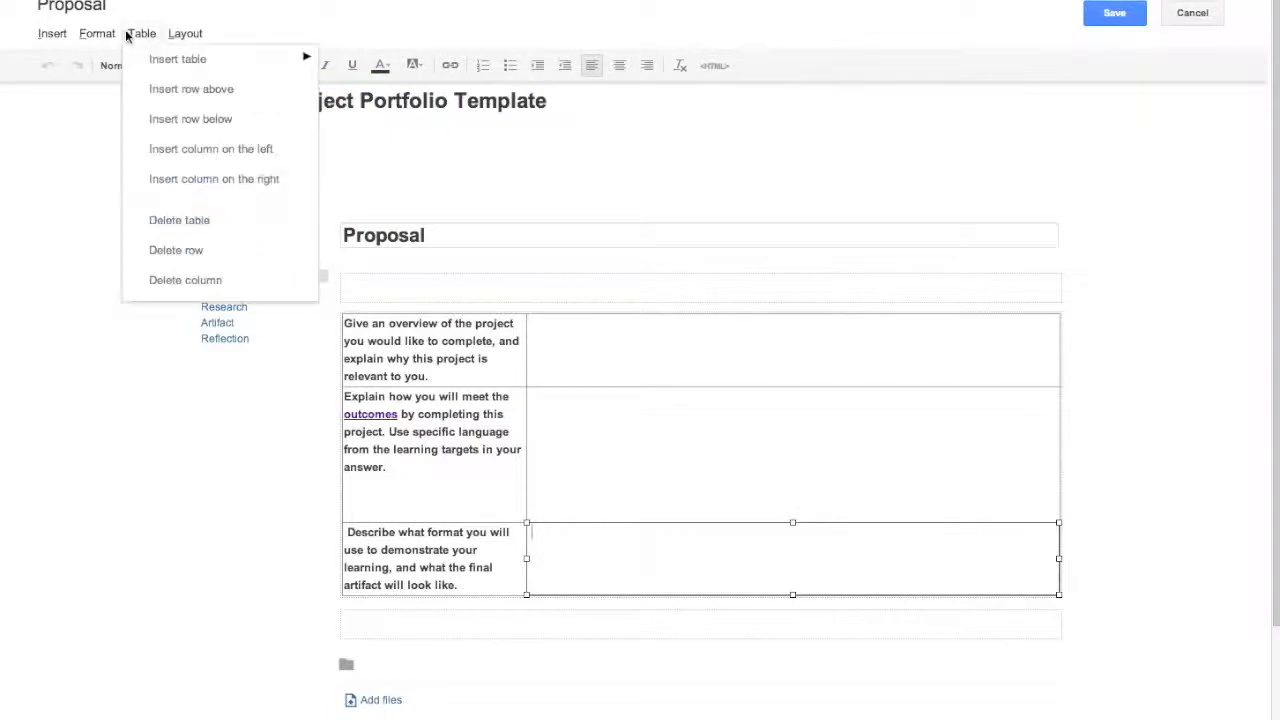
pyautogui.moveTo(180, 60)
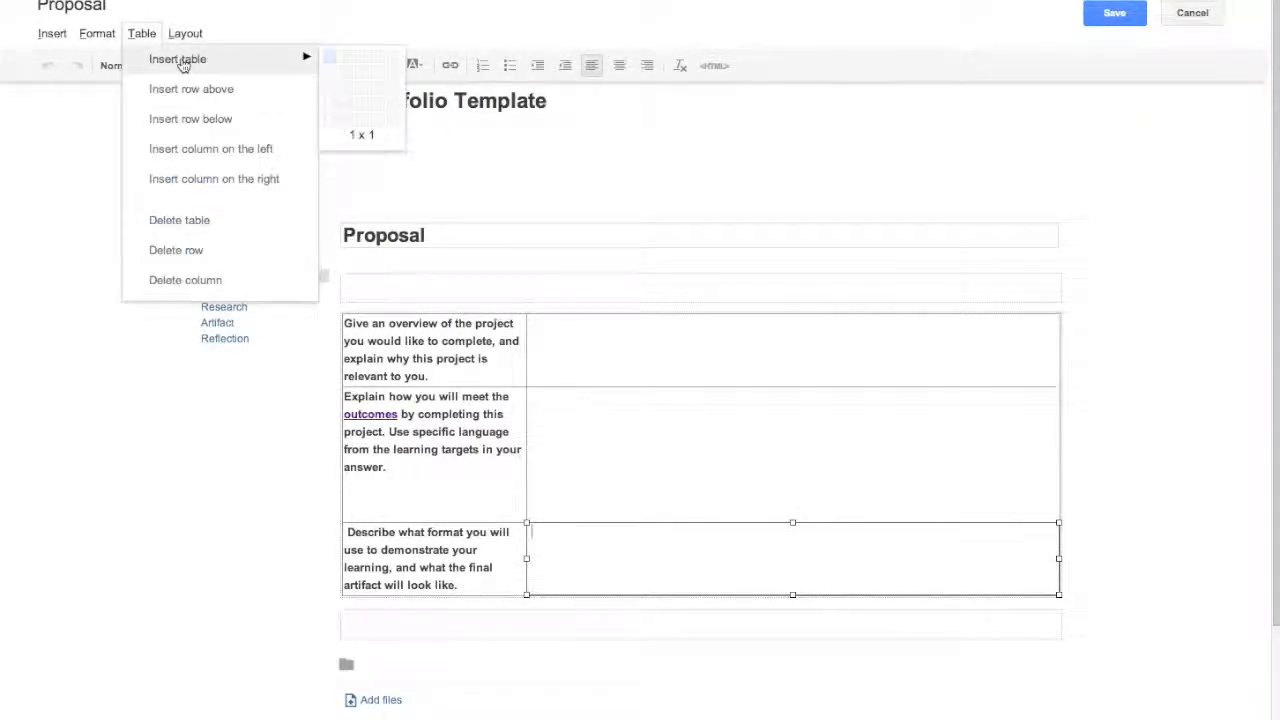
pyautogui.click(192, 122)
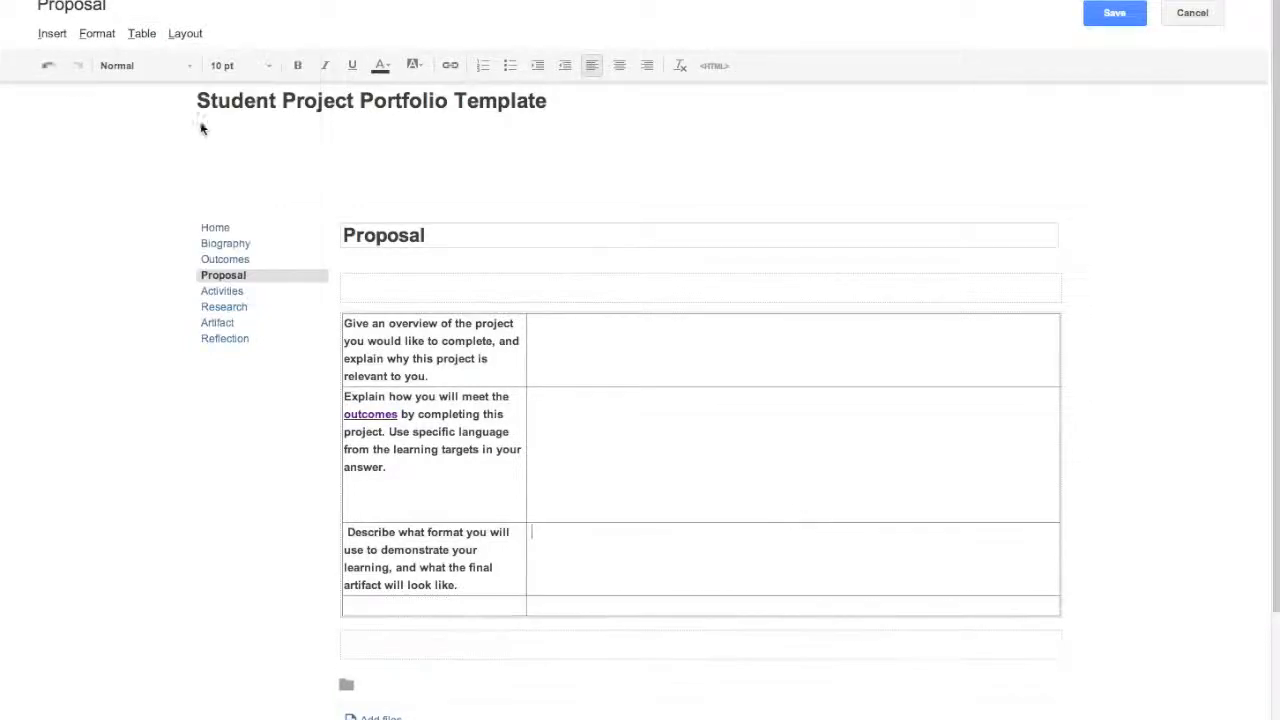
# Step: Make the new last row taller with two blank lines in its first cell, and remove one of them
pyautogui.click(520, 604)
pyautogui.press('Return')
pyautogui.press('Return')
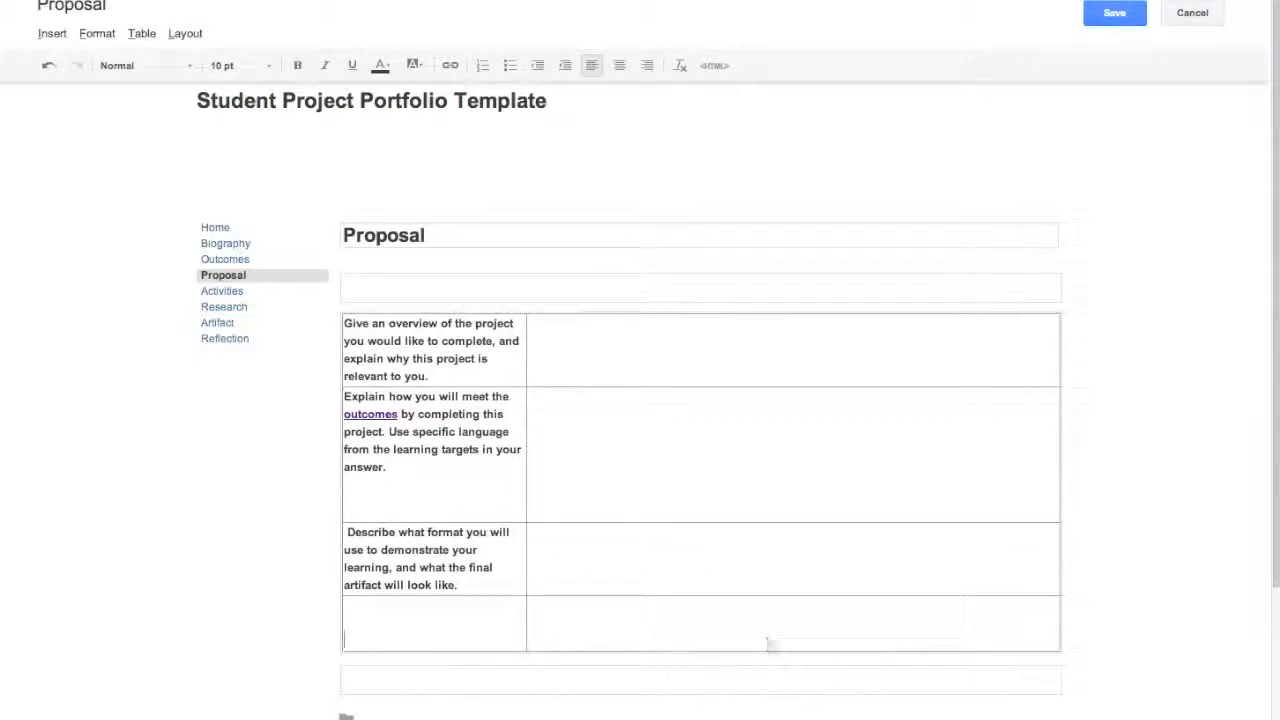
pyautogui.moveTo(520, 648); pyautogui.dragTo(494, 627)
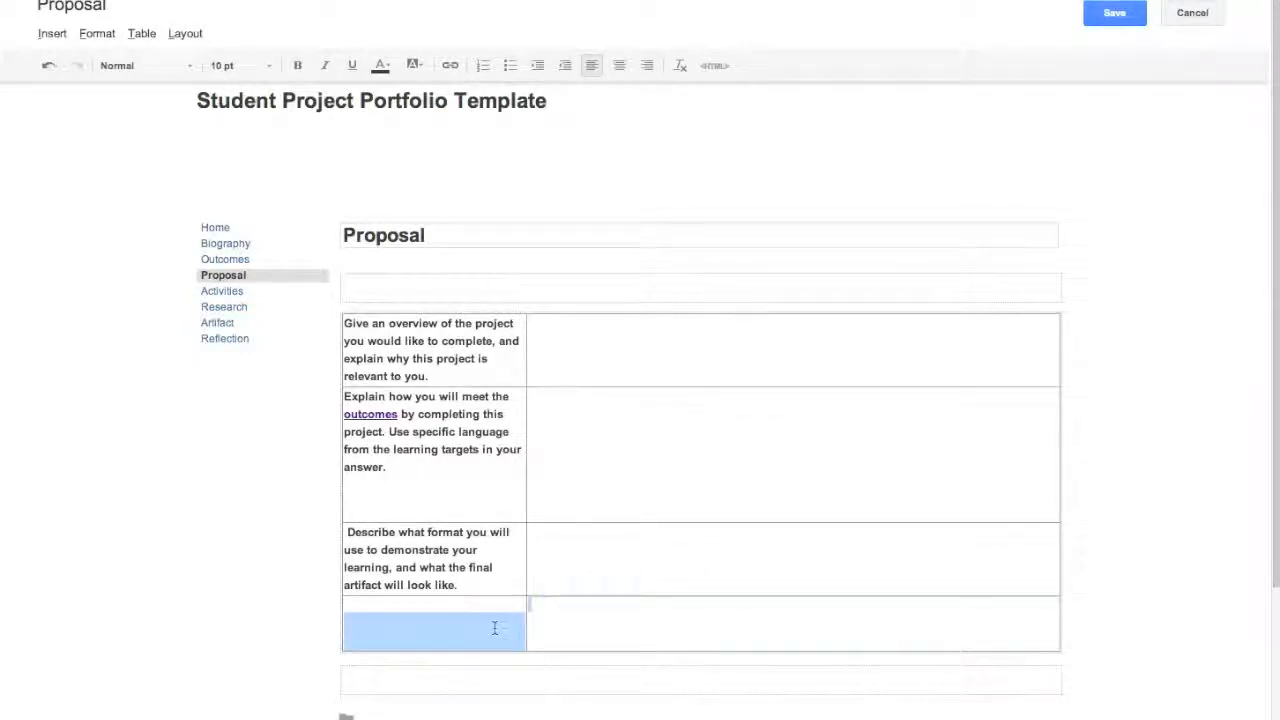
pyautogui.press('BackSpace')
pyautogui.click(528, 625)
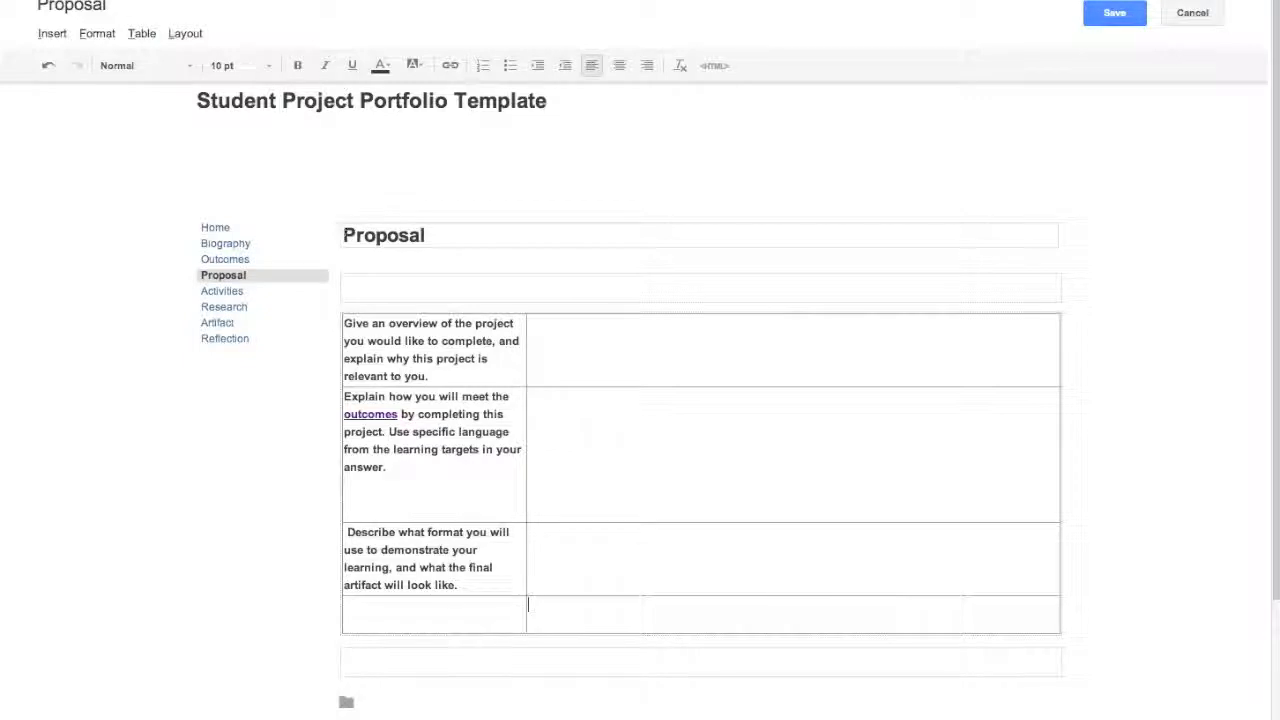
# Step: Delete the empty last row from the Proposal table and save the page
pyautogui.click(140, 33)
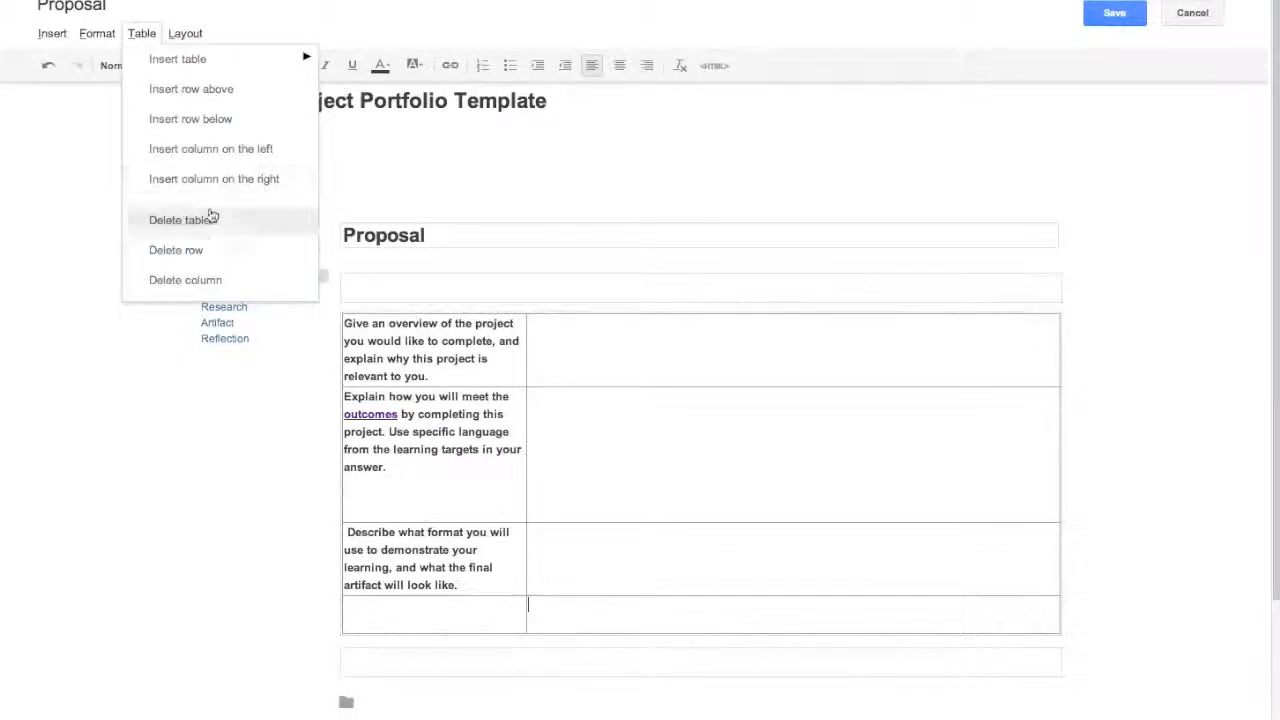
pyautogui.click(220, 250)
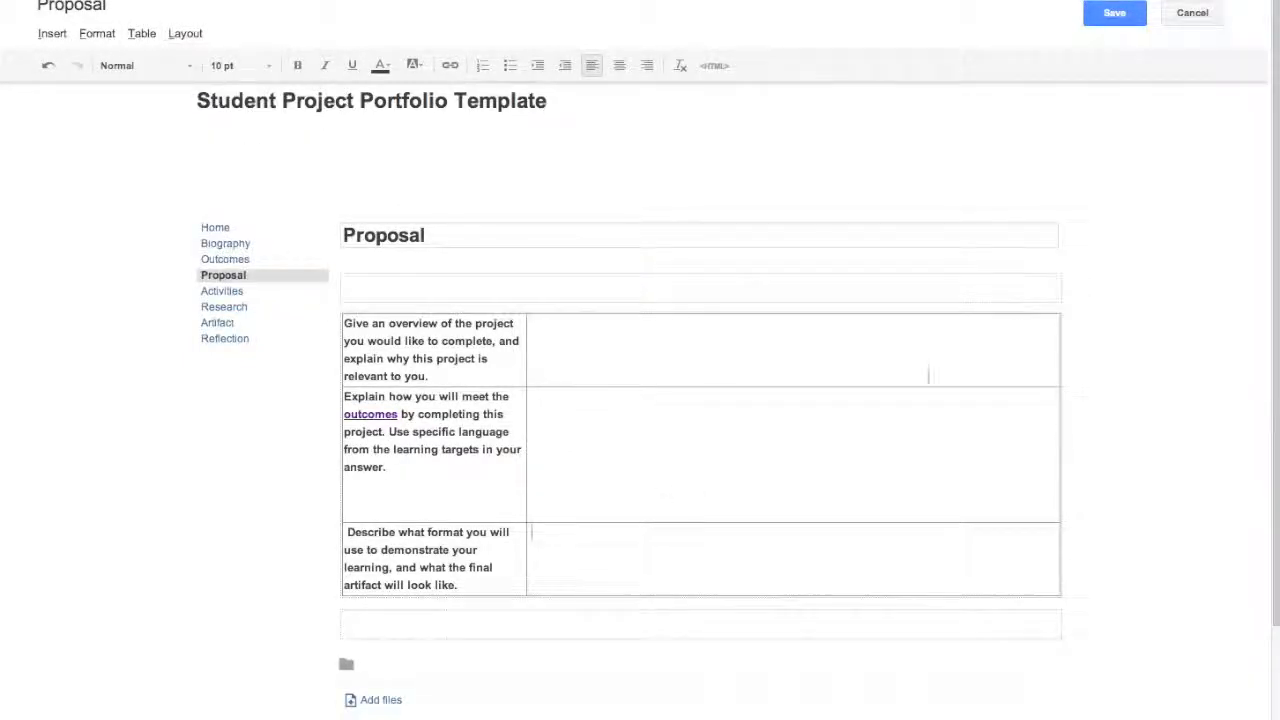
pyautogui.click(1120, 16)
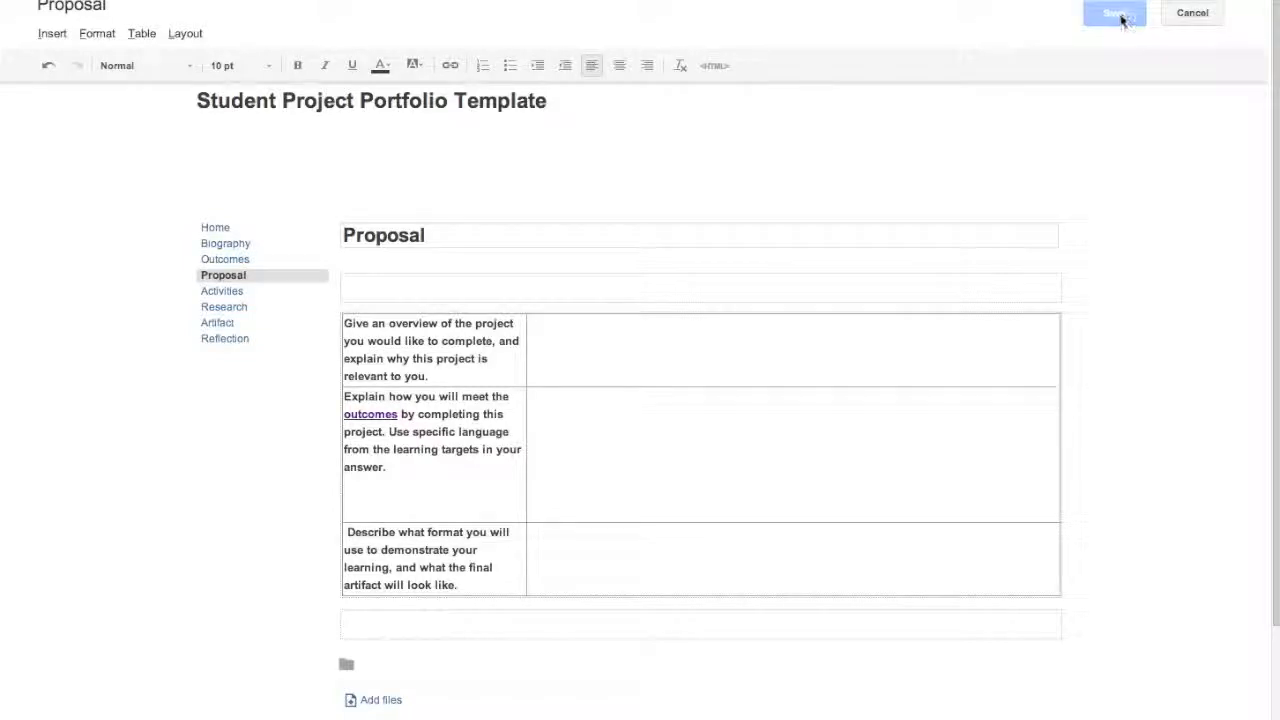